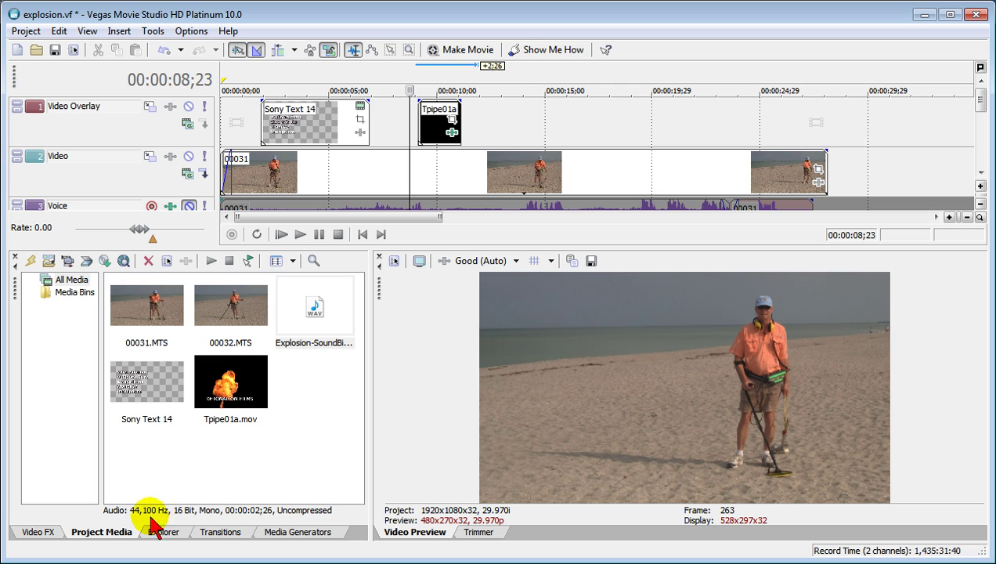
- Preview the explosion over the beach clip from about 8 s, then minimize the editor
left_click(299, 234)
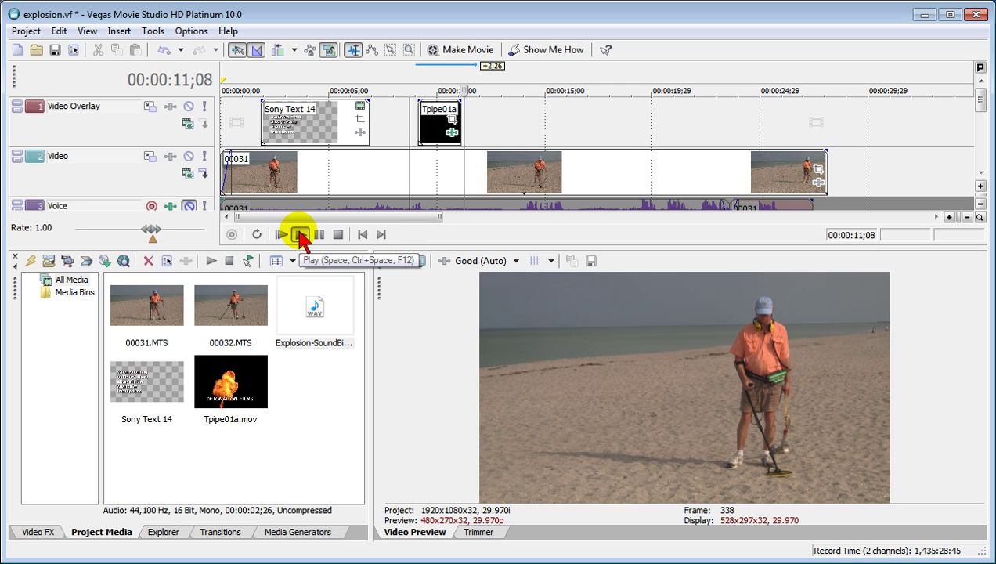
left_click(318, 234)
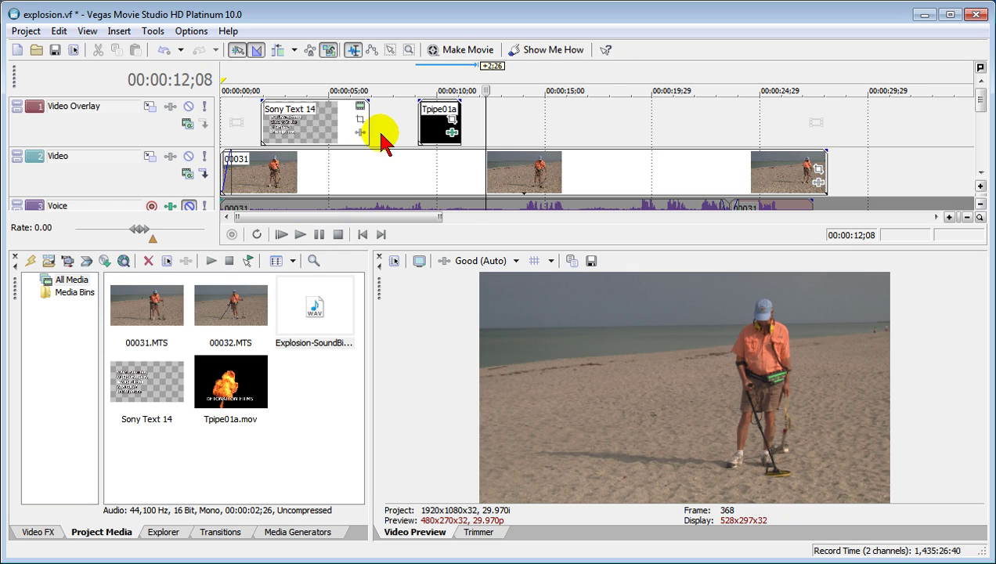
left_click(408, 143)
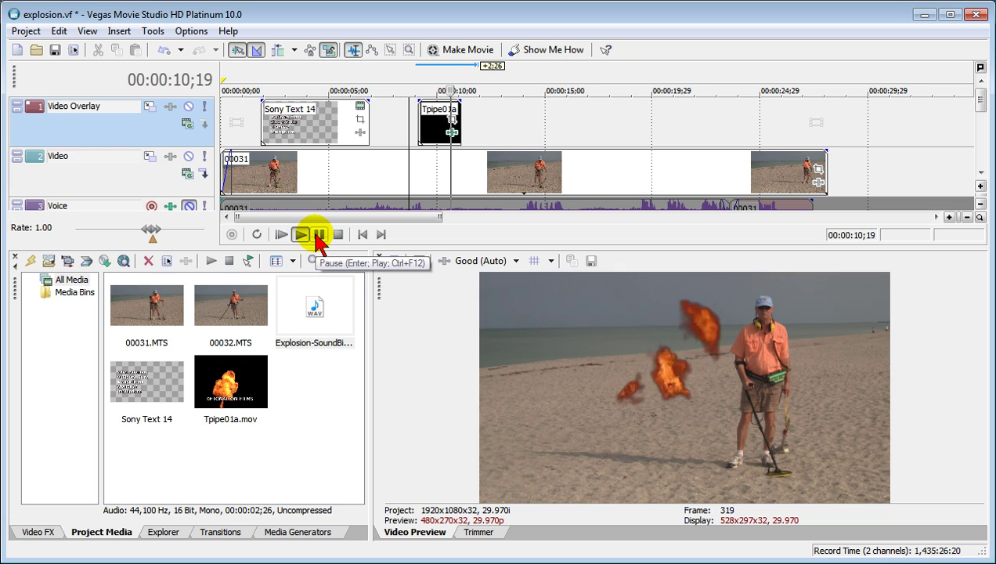
left_click(318, 235)
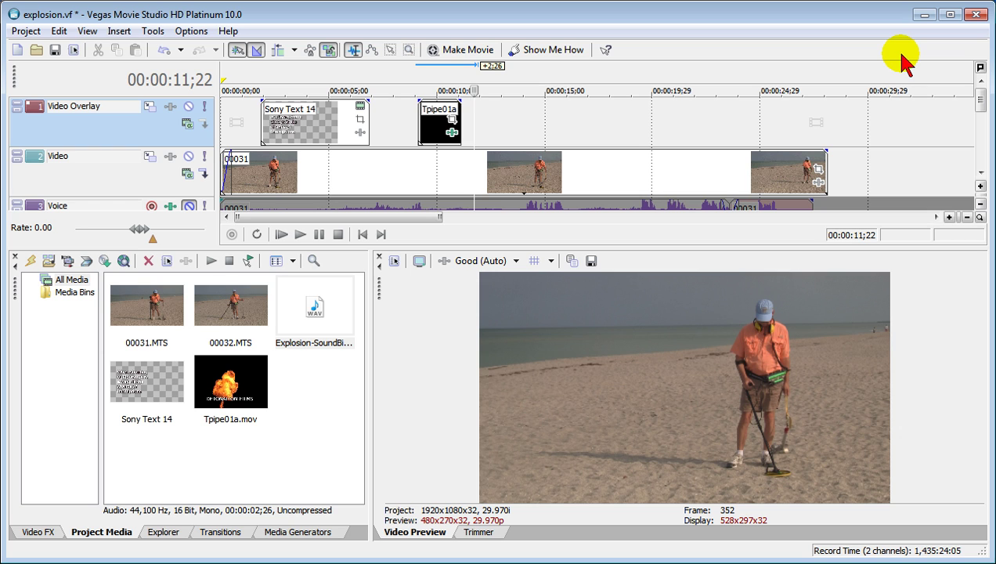
left_click(923, 15)
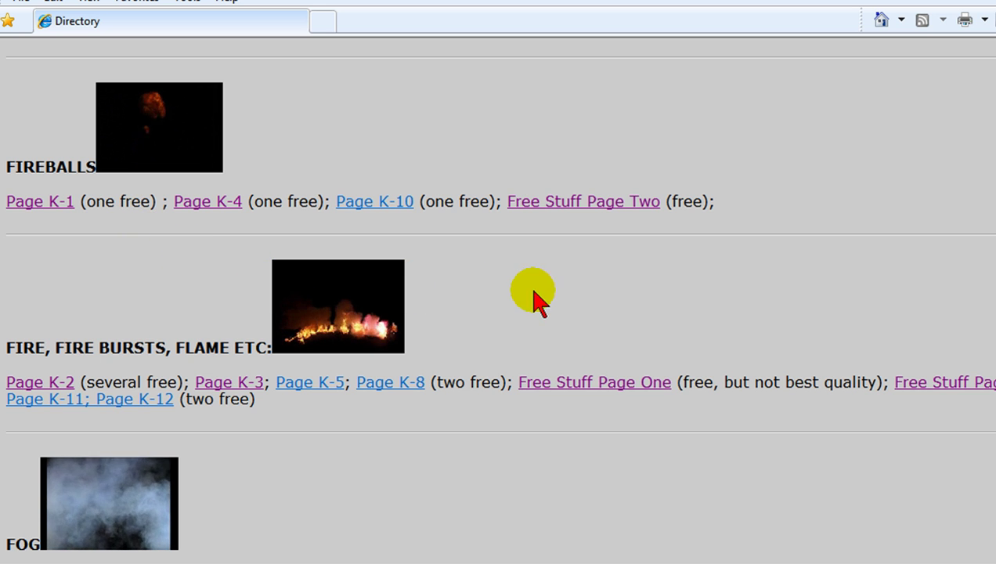
scroll(498, 313, "down", 2)
scroll(498, 313, "down", 3)
scroll(498, 313, "up", 5)
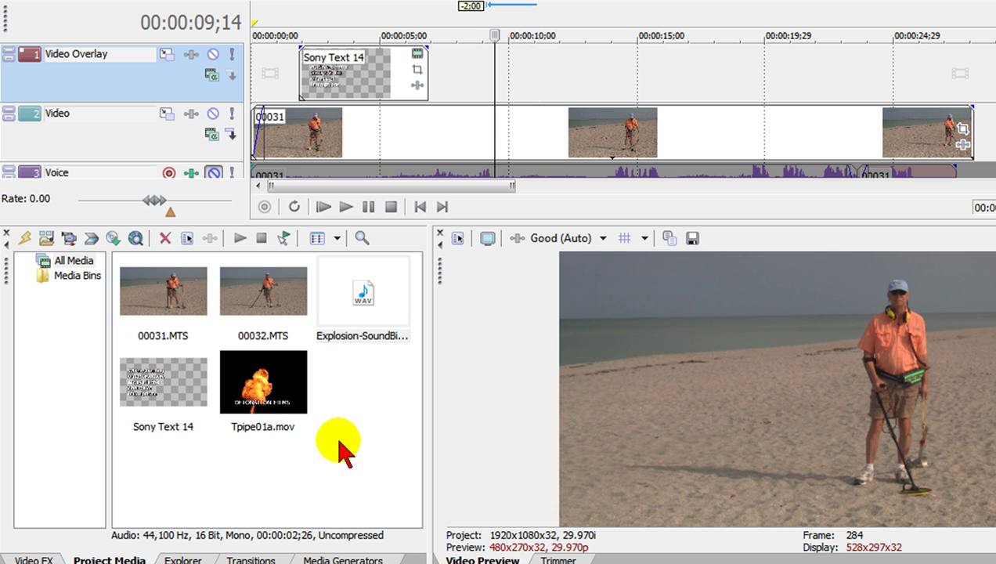
- Drop Tpipe01a.mov on the Video Overlay track at 9 s, trim its start, and park the playhead at 10;14
left_click(266, 411)
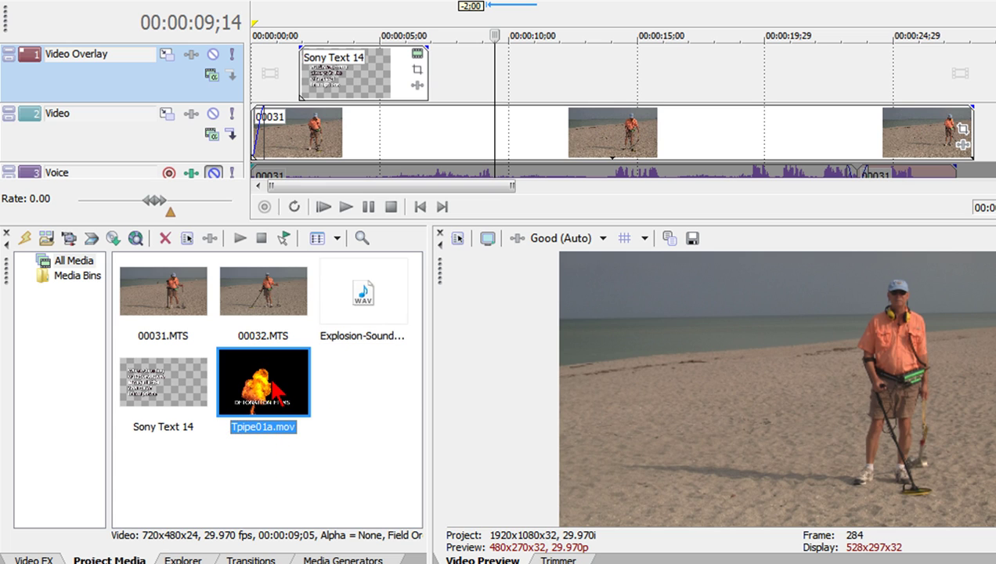
left_click_drag(365, 251, 499, 87)
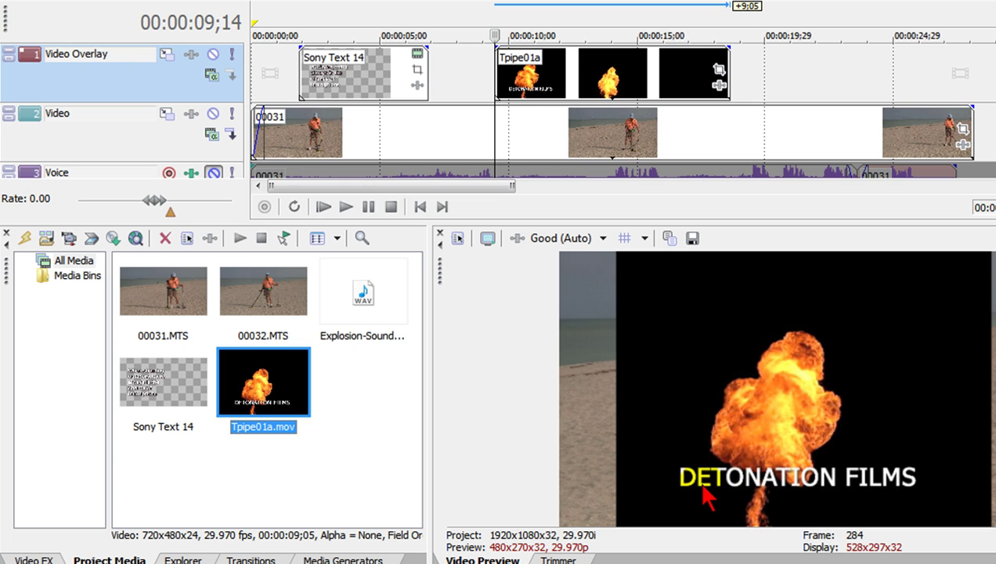
left_click(499, 78)
left_click_drag(501, 71, 463, 76)
scroll(506, 70, "up", 3)
left_click(513, 69)
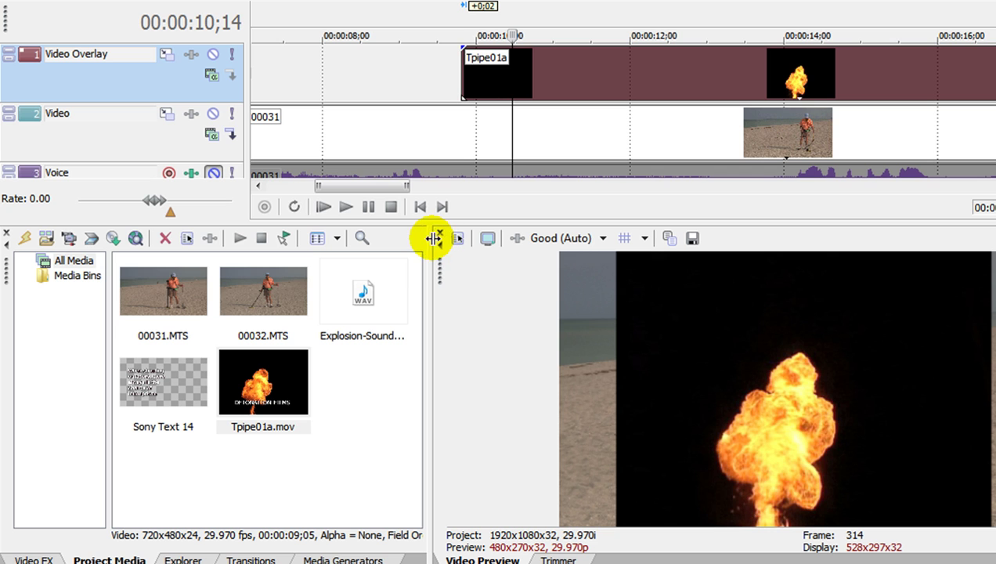
left_click_drag(379, 186, 389, 187)
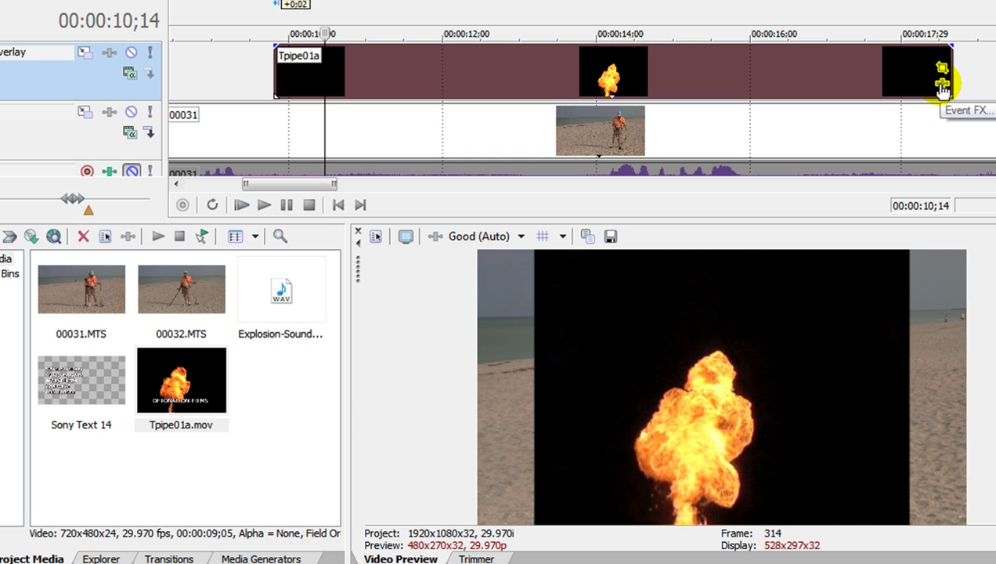
- Apply Sony Chroma Keyer to the Tpipe01a event through Event FX and confirm with OK
left_click(942, 84)
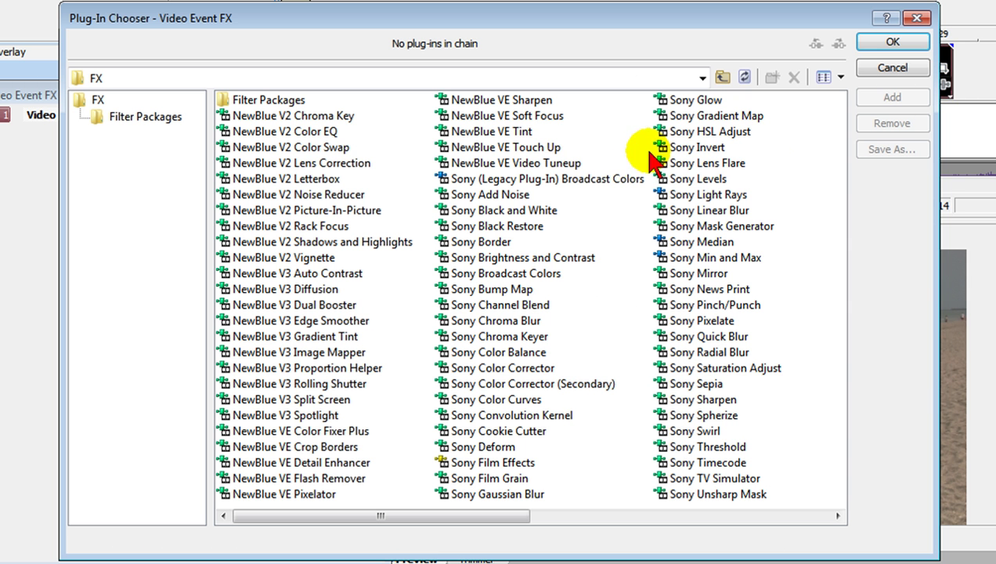
double_click(534, 342)
left_click(890, 46)
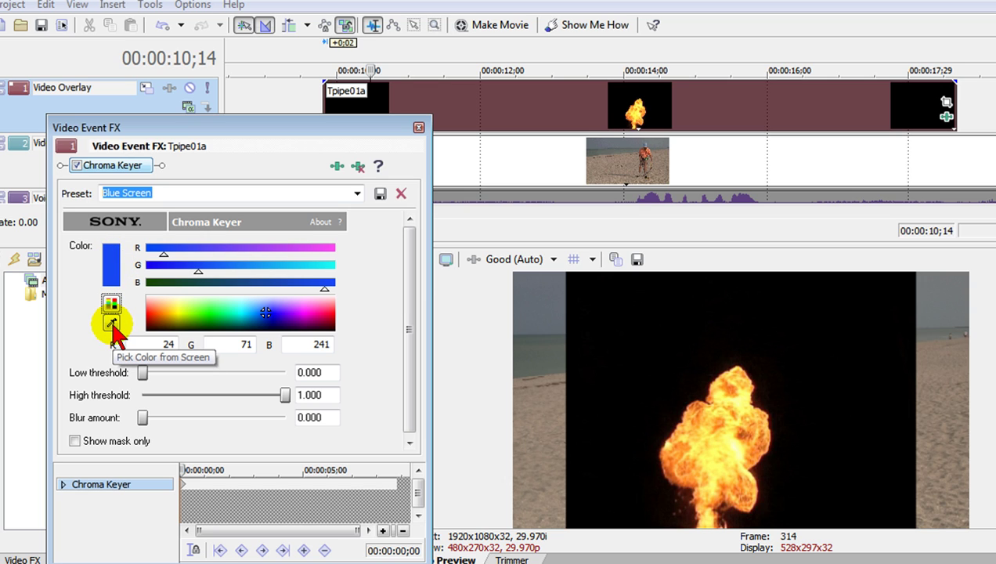
- Key out black sampled from the preview (Low 0.290, High 0.812, Blur 0.012) and close the window
left_click(117, 319)
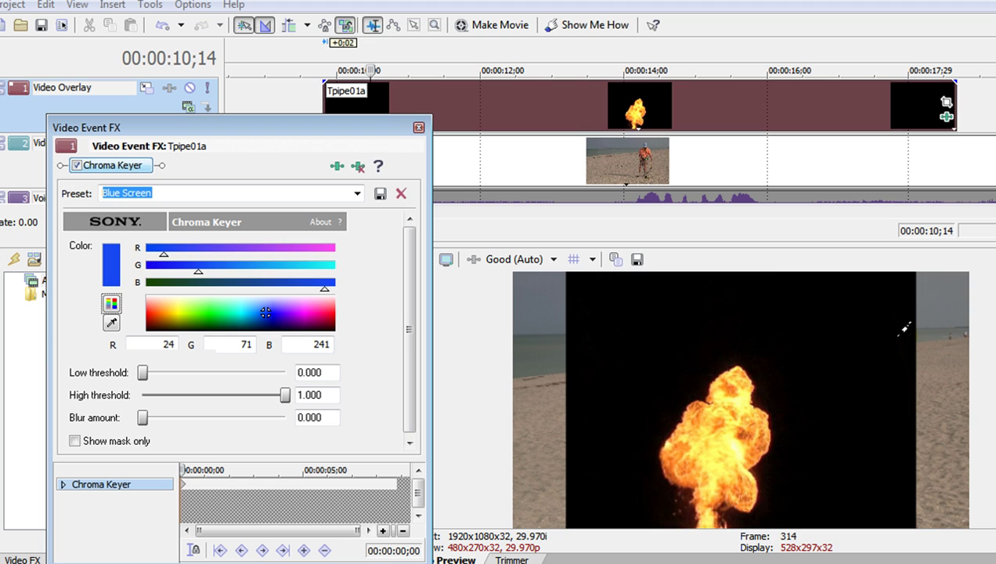
left_click(900, 333)
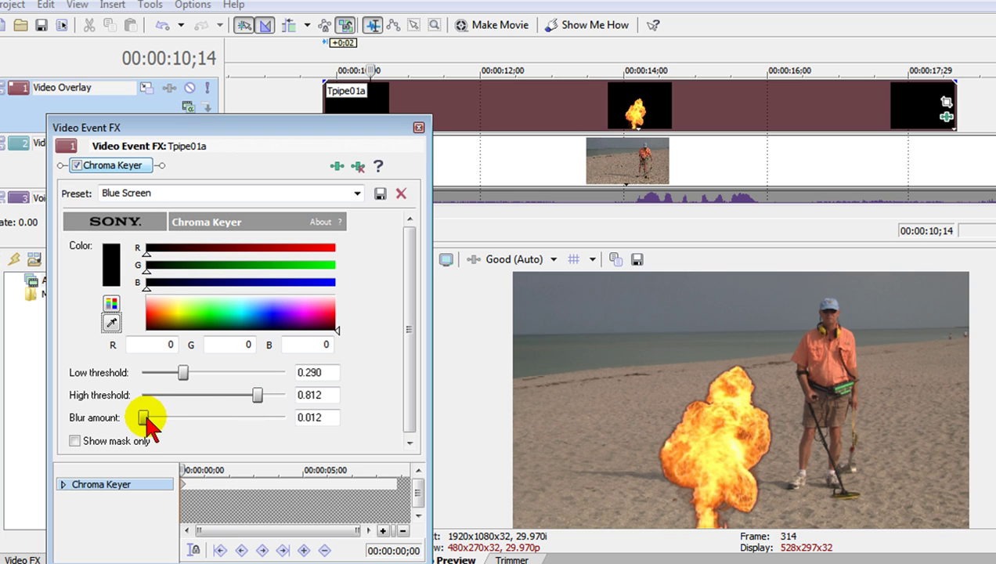
left_click(418, 127)
- Play back the keyed explosion over the beach from just before 9;24
left_click(325, 154)
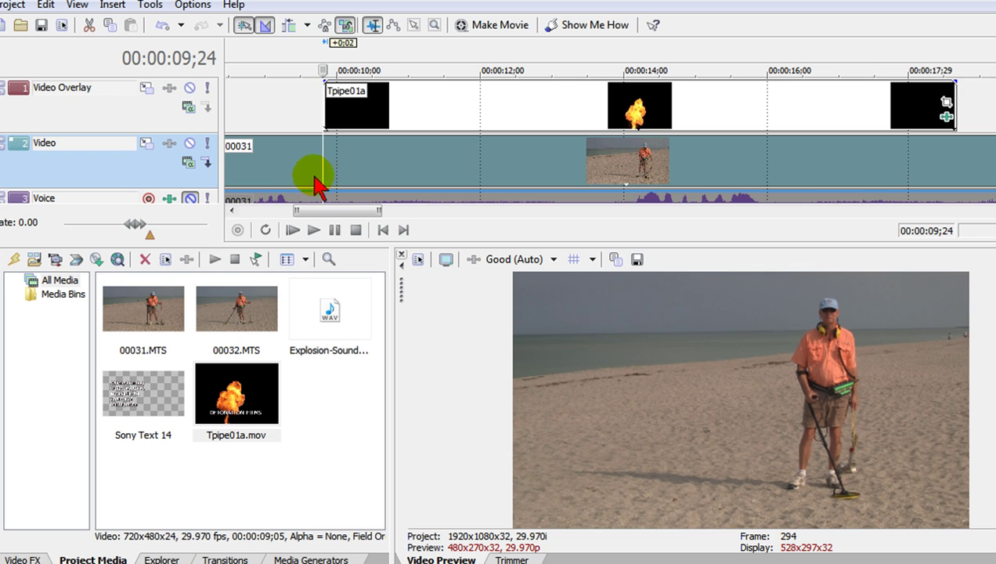
left_click(309, 119)
left_click(313, 230)
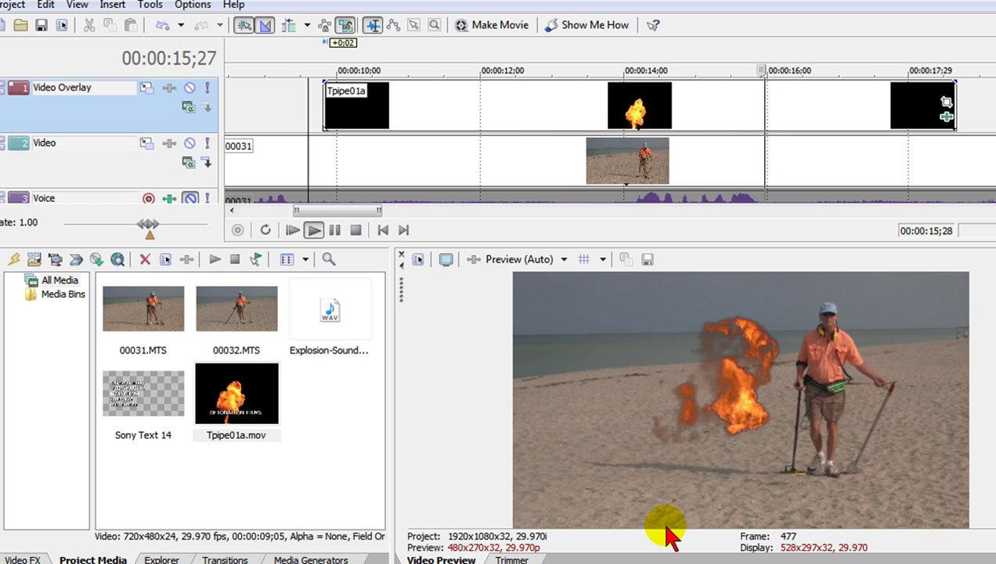
left_click(335, 229)
- Trim the Tpipe01a start further, move it earlier, and replay from about 9;28
left_click_drag(327, 110, 490, 130)
left_click_drag(668, 110, 518, 119)
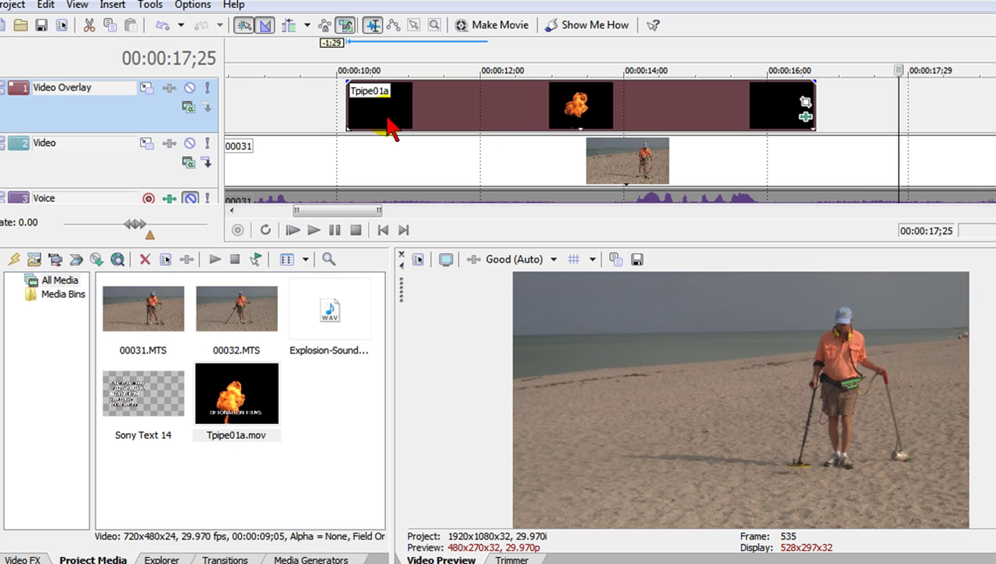
left_click(343, 130)
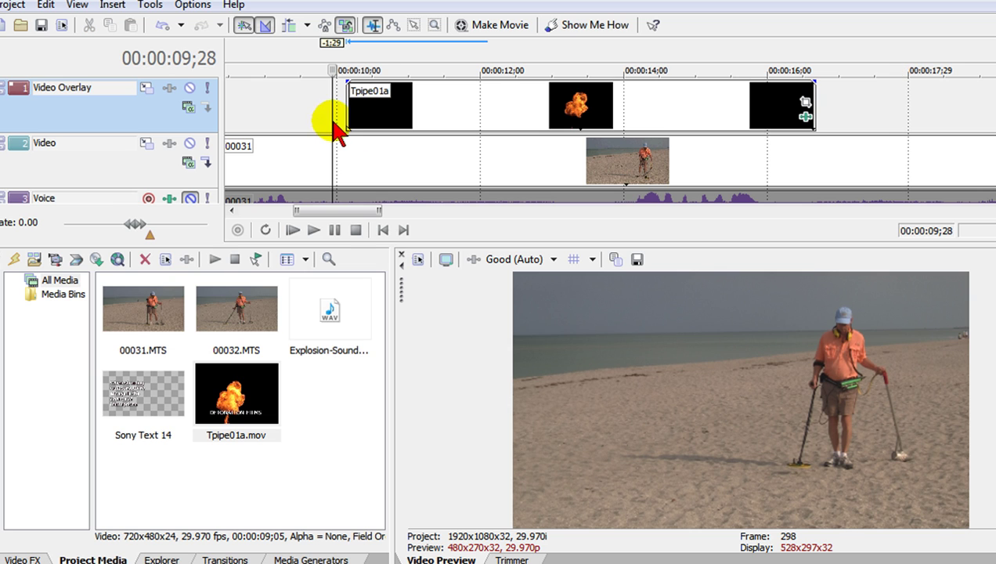
left_click(313, 231)
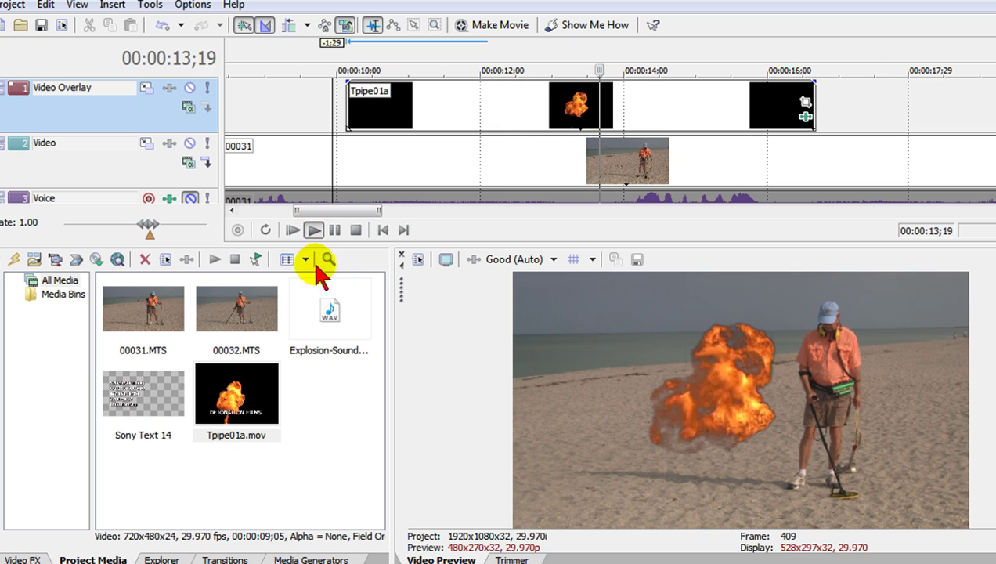
left_click(335, 230)
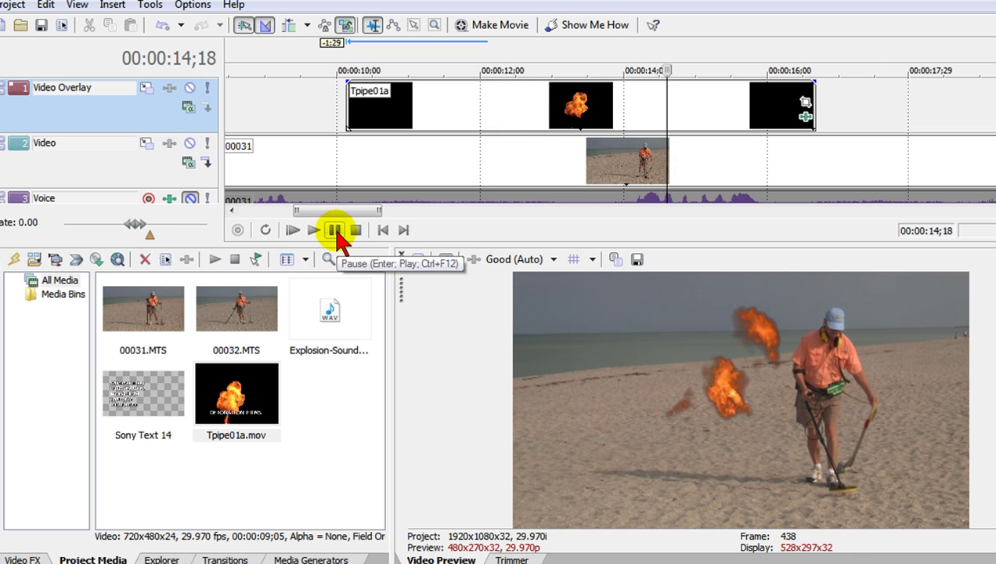
- In Pan/Crop at 25.2% zoom, move the fireball to X 137.4, Y 188.4, then play from 10;00
left_click(807, 102)
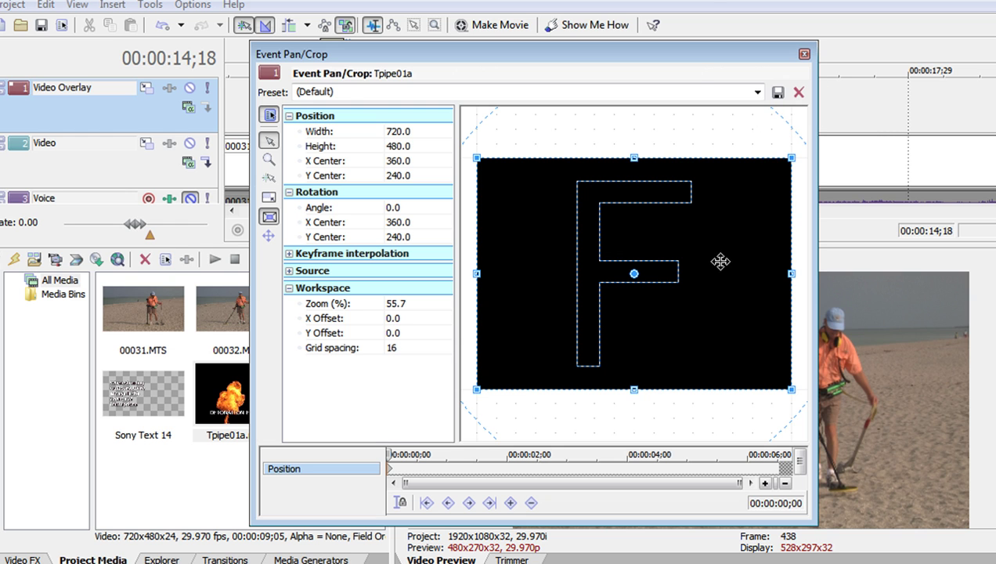
left_click_drag(680, 56, 459, 53)
left_click(609, 116)
left_click(575, 125)
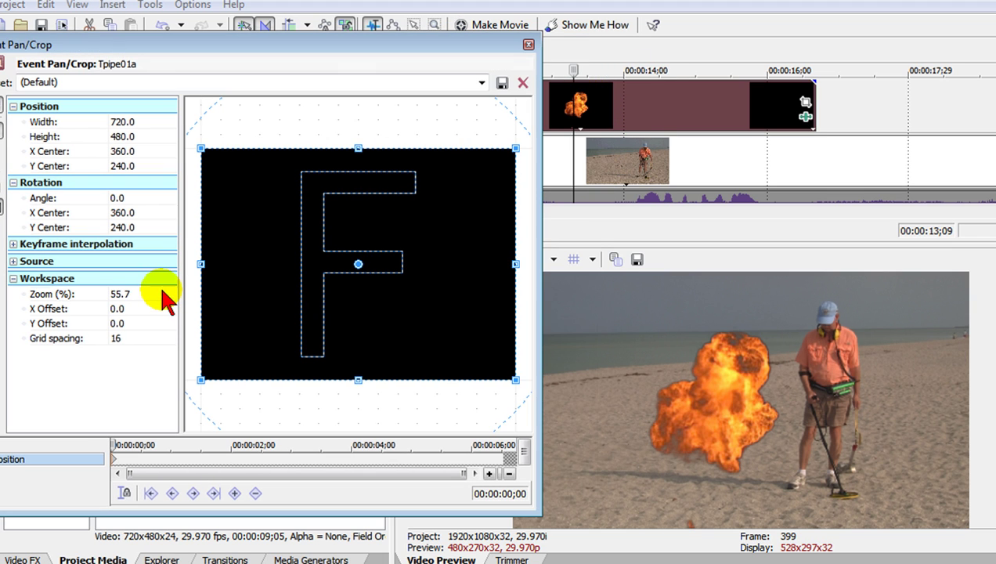
left_click(170, 294)
left_click_drag(123, 310, 117, 310)
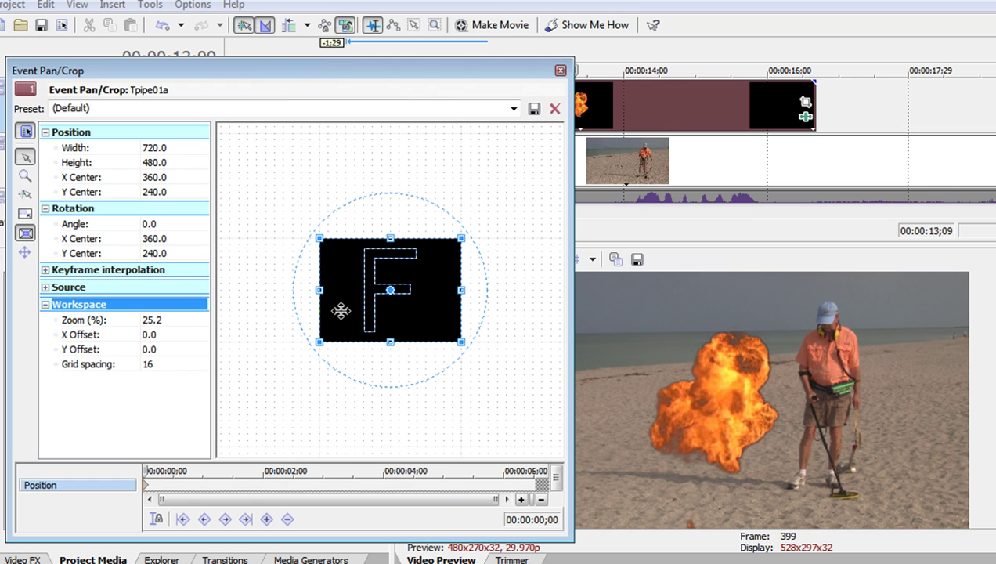
left_click_drag(341, 311, 296, 299)
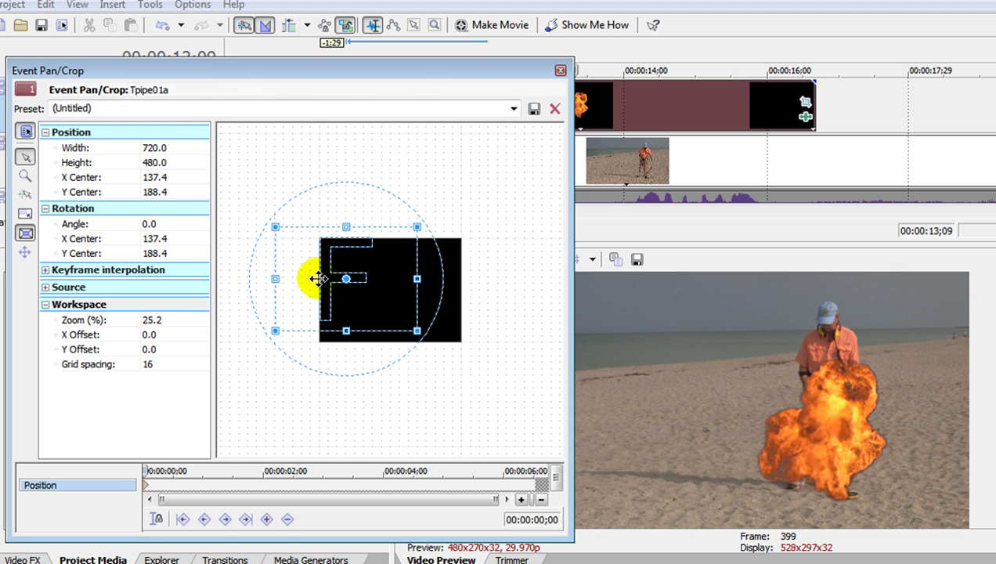
left_click(560, 70)
left_click(339, 122)
left_click(314, 230)
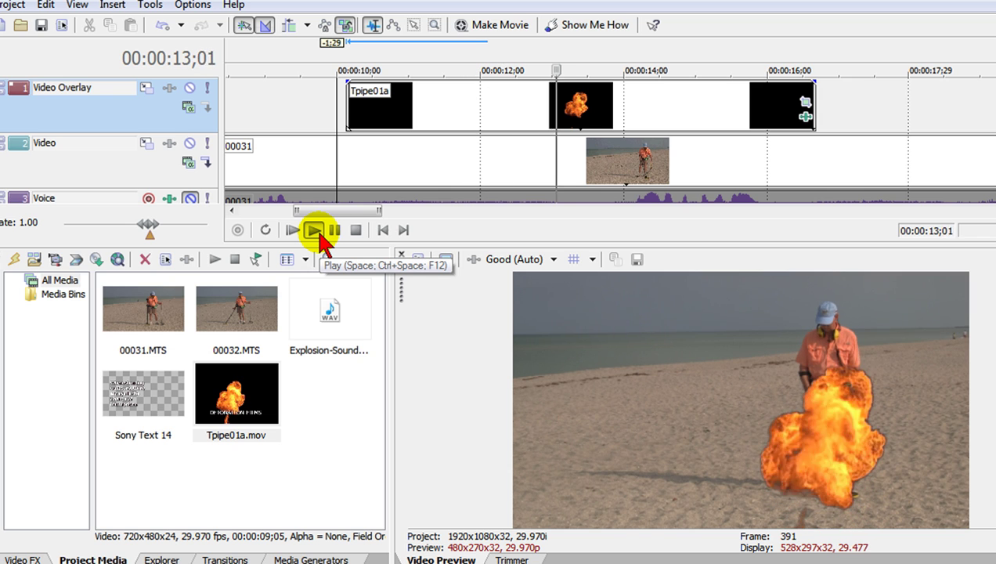
- Shift the fireball's Pan/Crop centre left to X 146.2, Y 140.4, then replay to 15;14
left_click(602, 149)
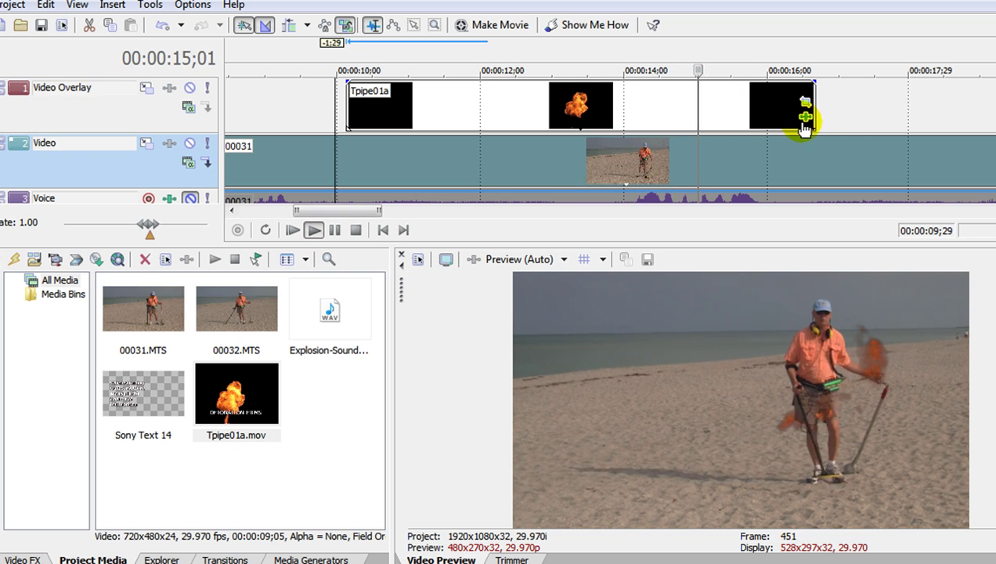
left_click(334, 230)
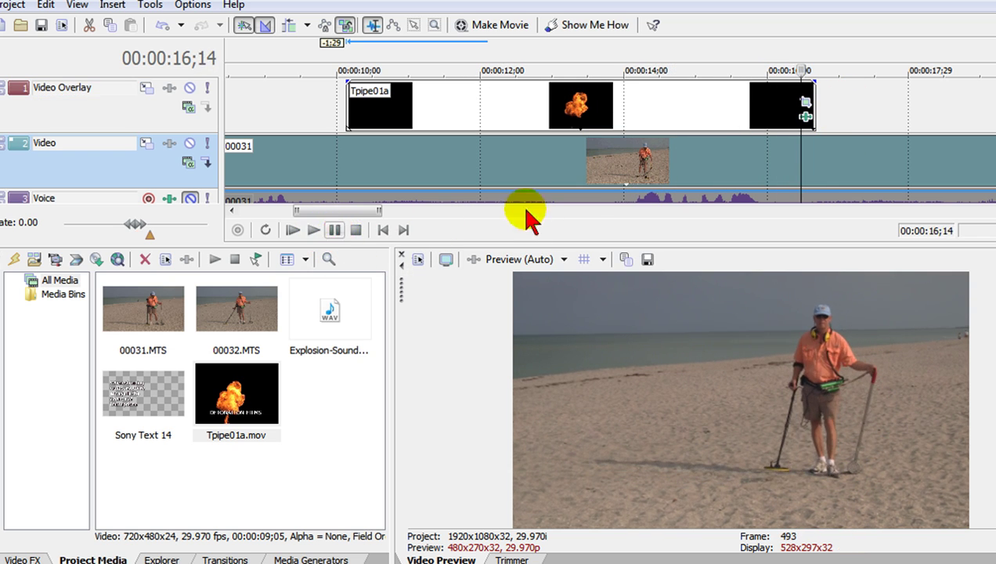
left_click(806, 103)
scroll(443, 389, "down", 8)
left_click_drag(399, 287, 389, 283)
left_click(560, 70)
left_click(340, 125)
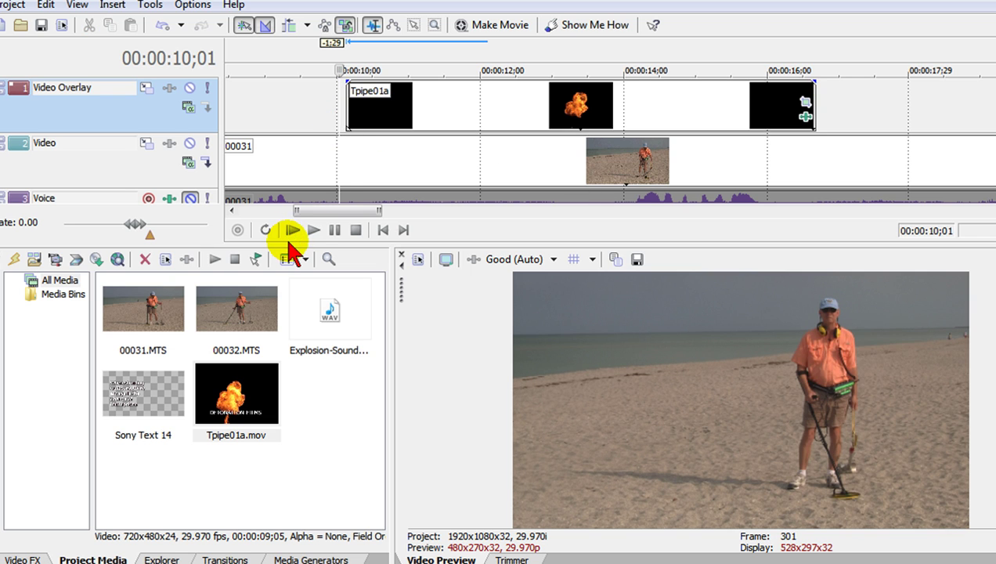
left_click(334, 230)
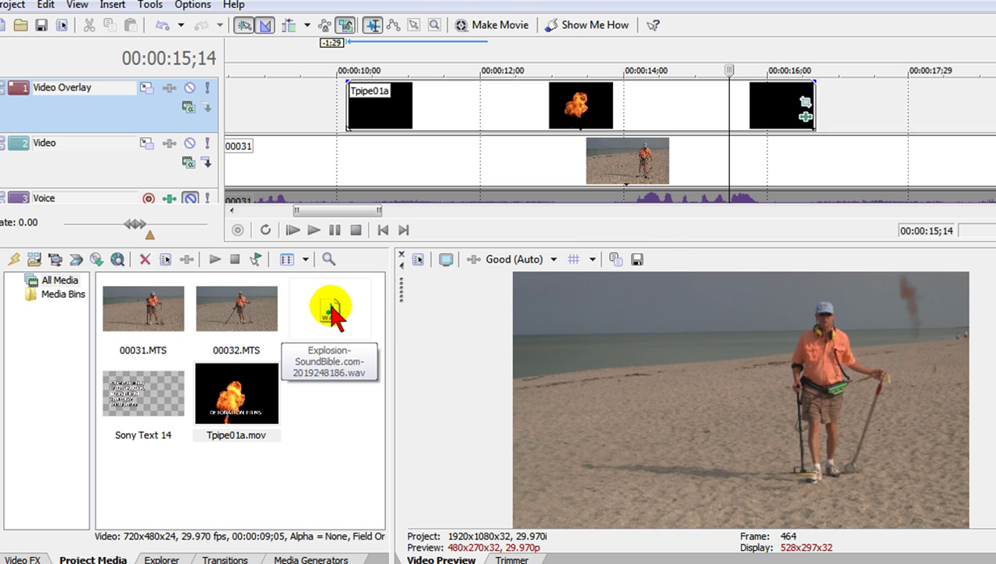
- Move the Explosion sound on the Music track one second later and preview from 09;20 to 15;02
left_click_drag(988, 245, 979, 331)
left_click_drag(470, 297, 493, 295)
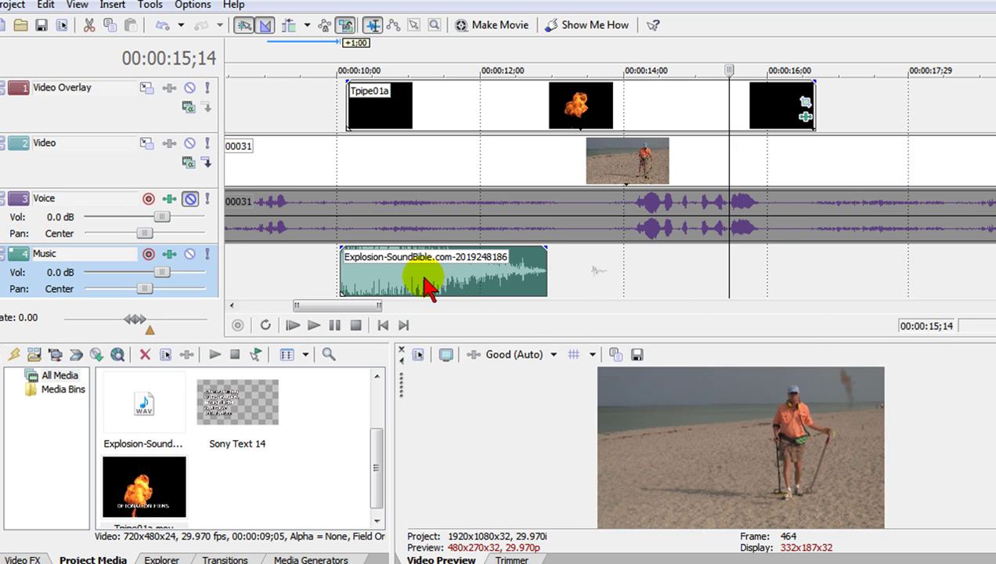
left_click(314, 274)
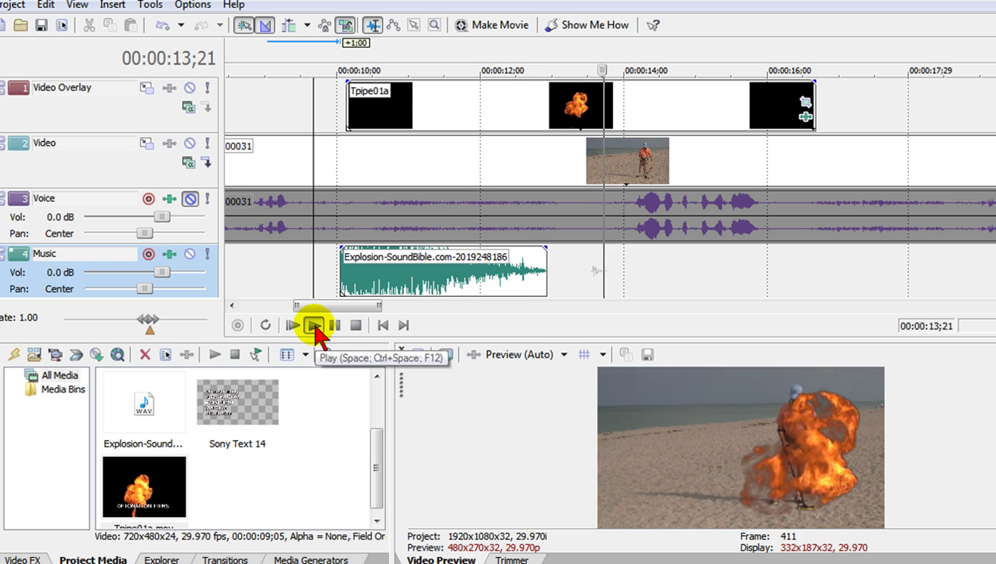
left_click(335, 326)
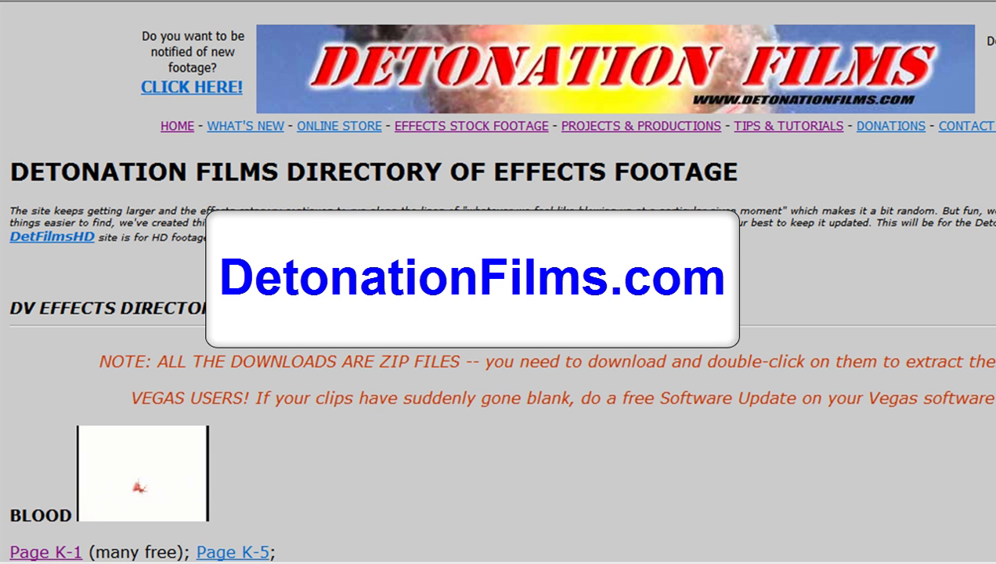
- Scroll the DetonationFilms directory to FIREBALLS and follow the Page K-1 link
scroll(498, 282, "down", 10)
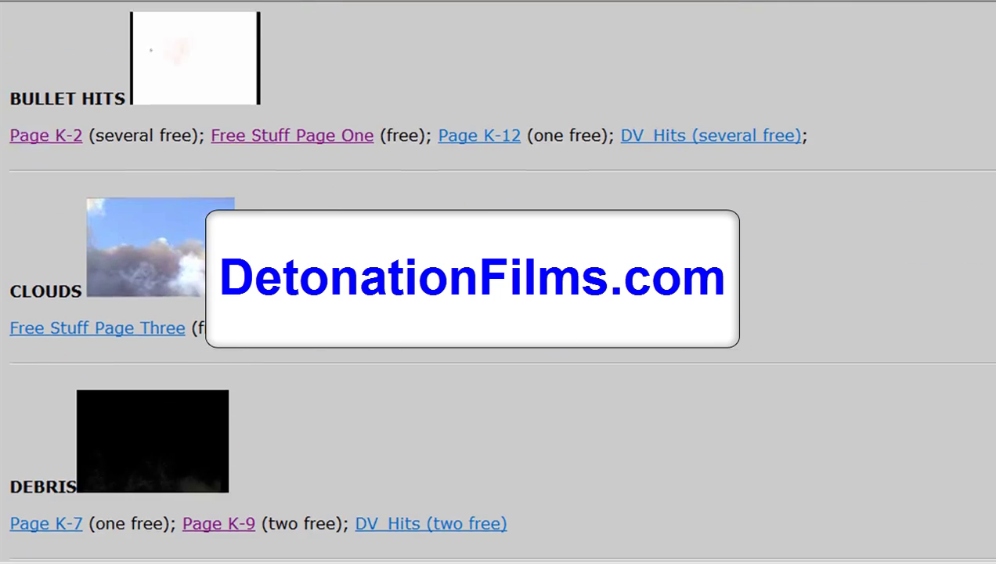
scroll(498, 282, "down", 15)
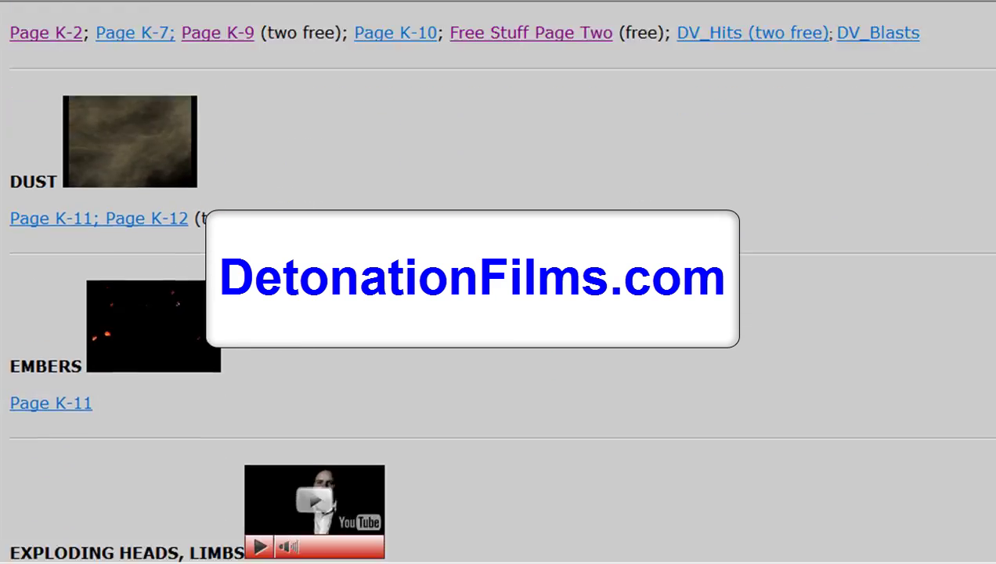
scroll(498, 282, "down", 10)
scroll(498, 282, "up", 3)
scroll(498, 282, "down", 1)
scroll(497, 282, "up", 3)
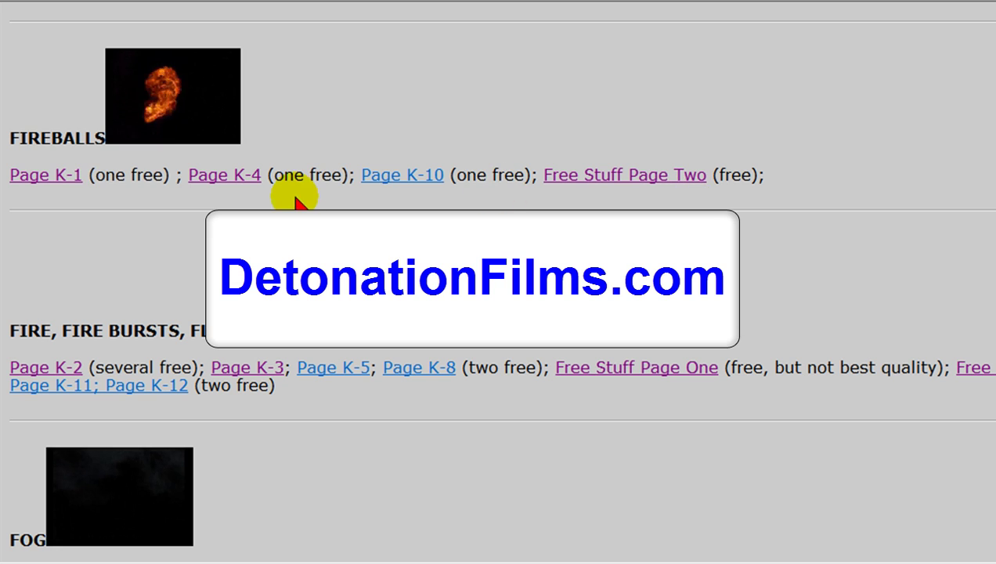
left_click(82, 175)
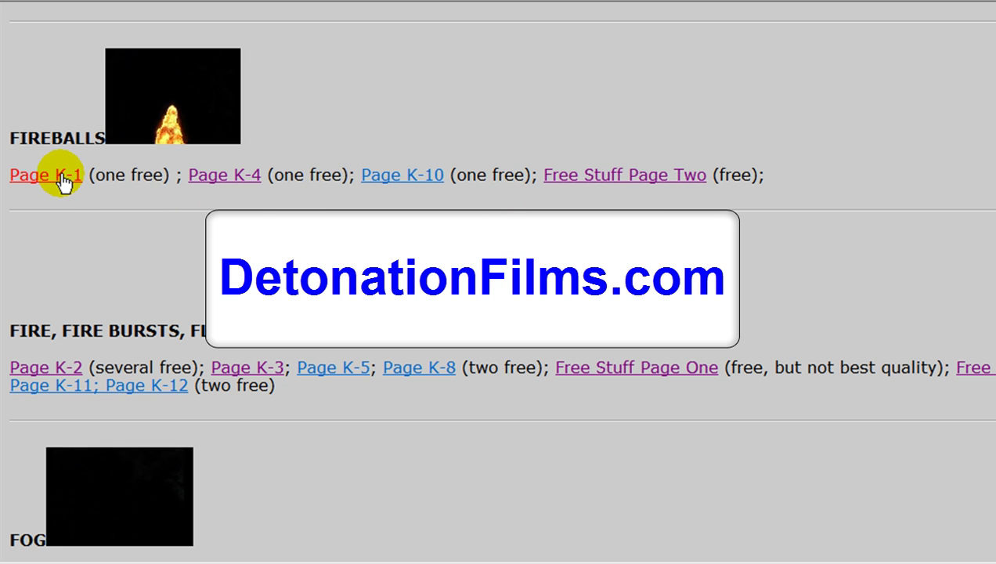